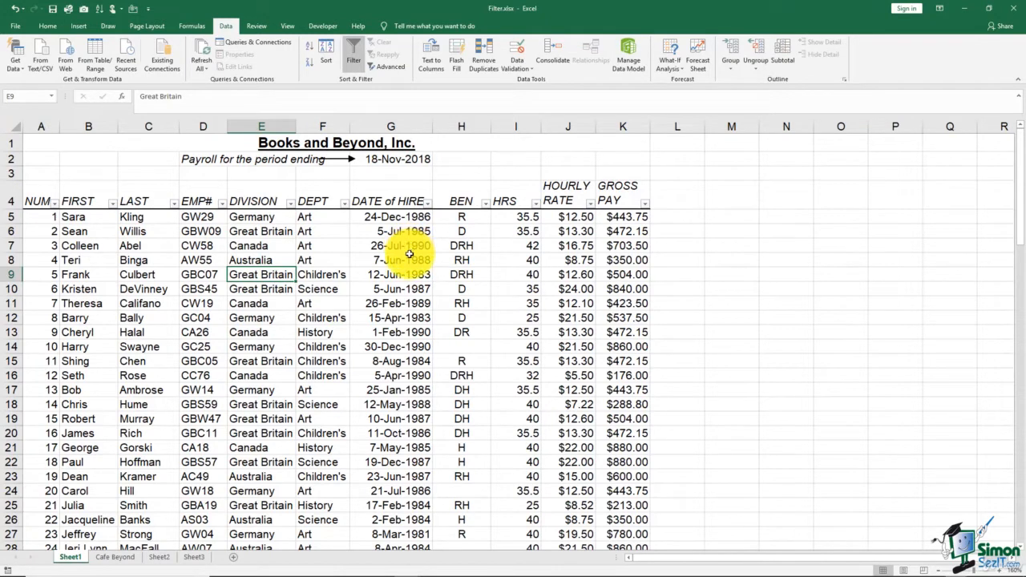
# - Filter the DEPT column to show only Children's
pyautogui.click(345, 204)
pyautogui.click(239, 309)
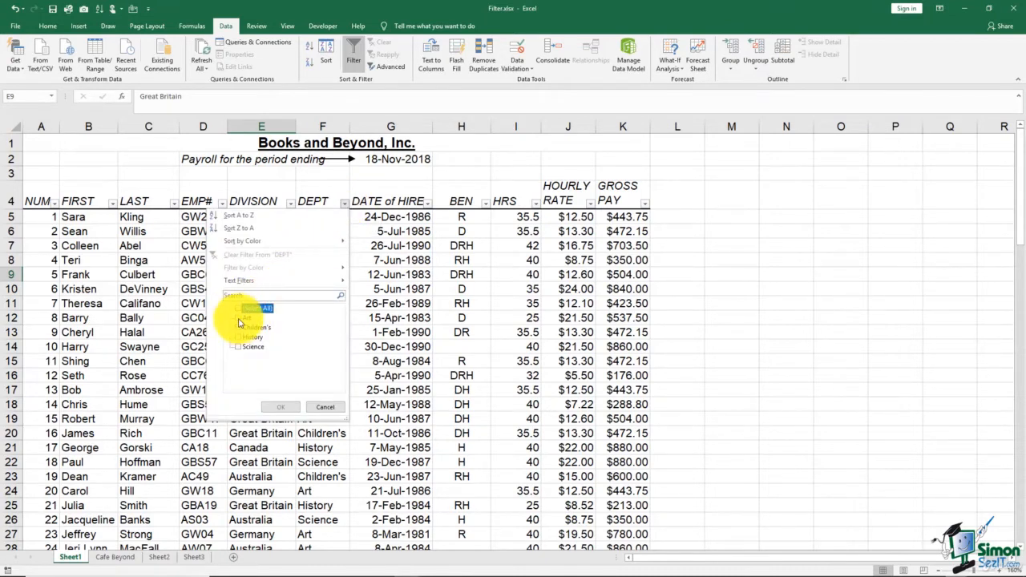
pyautogui.click(239, 327)
pyautogui.click(279, 408)
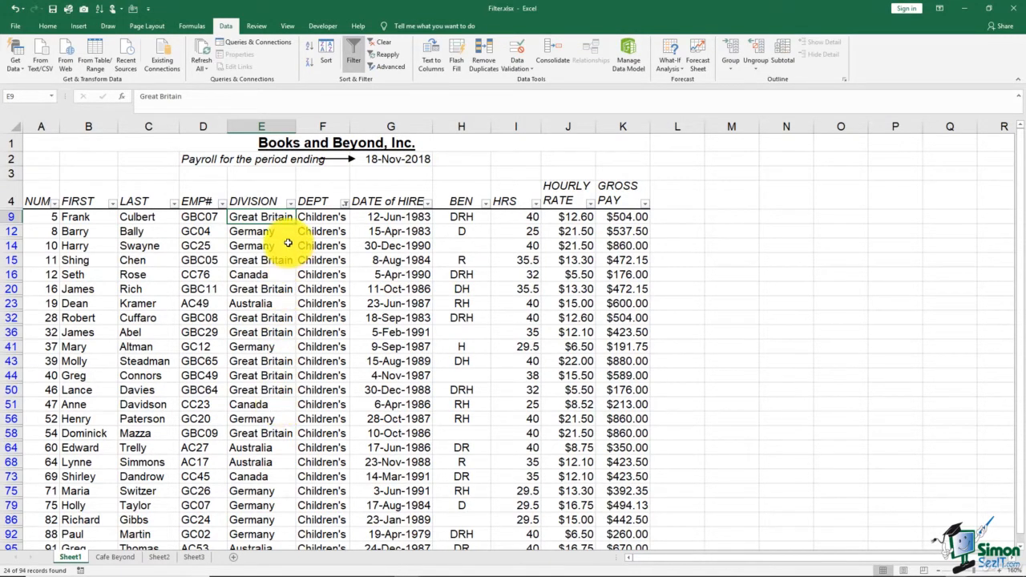
# - Filter the DIVISION column to show only Australia, then clear all filters from the list
pyautogui.click(290, 207)
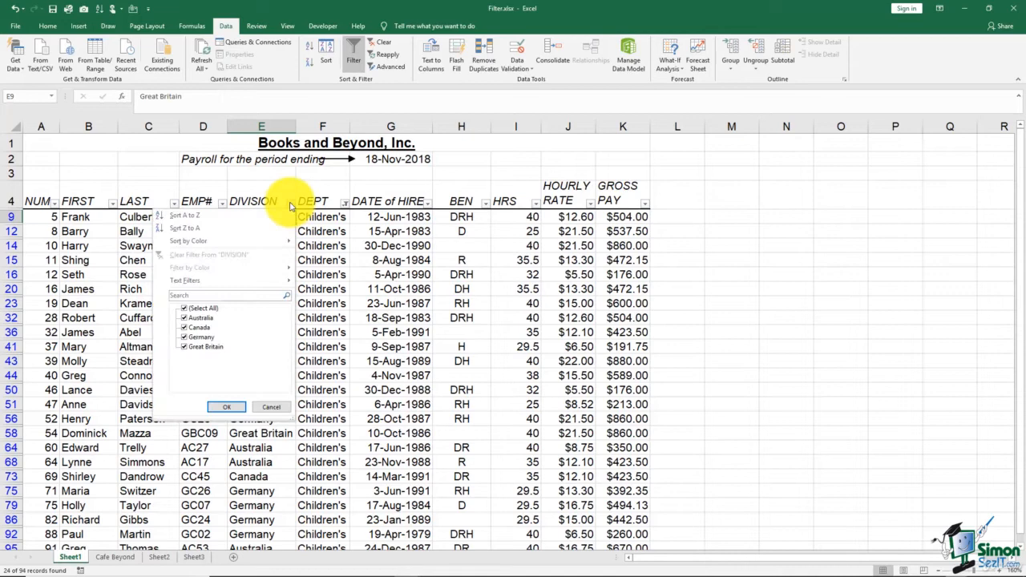
pyautogui.click(186, 310)
pyautogui.click(185, 318)
pyautogui.click(227, 407)
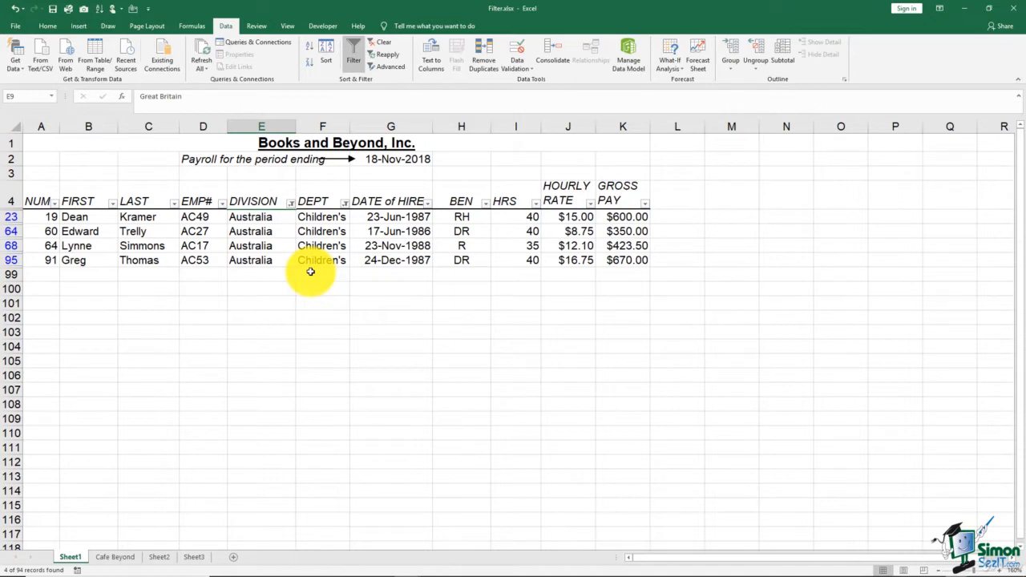
pyautogui.click(384, 42)
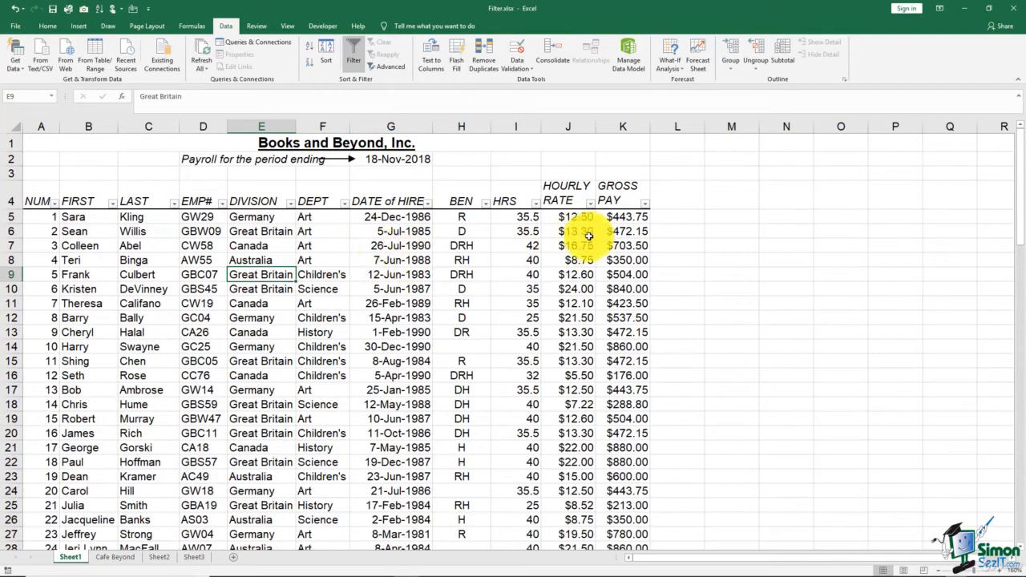
# - Copy the DEPT and DIVISION headings into cells M1 and N1 to start a criteria range
pyautogui.click(722, 162)
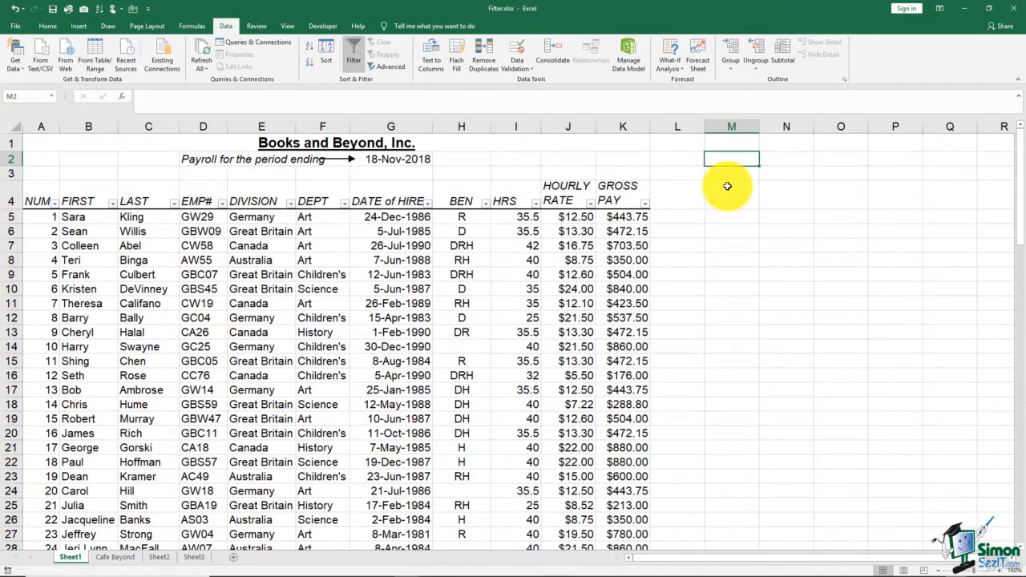
pyautogui.click(723, 143)
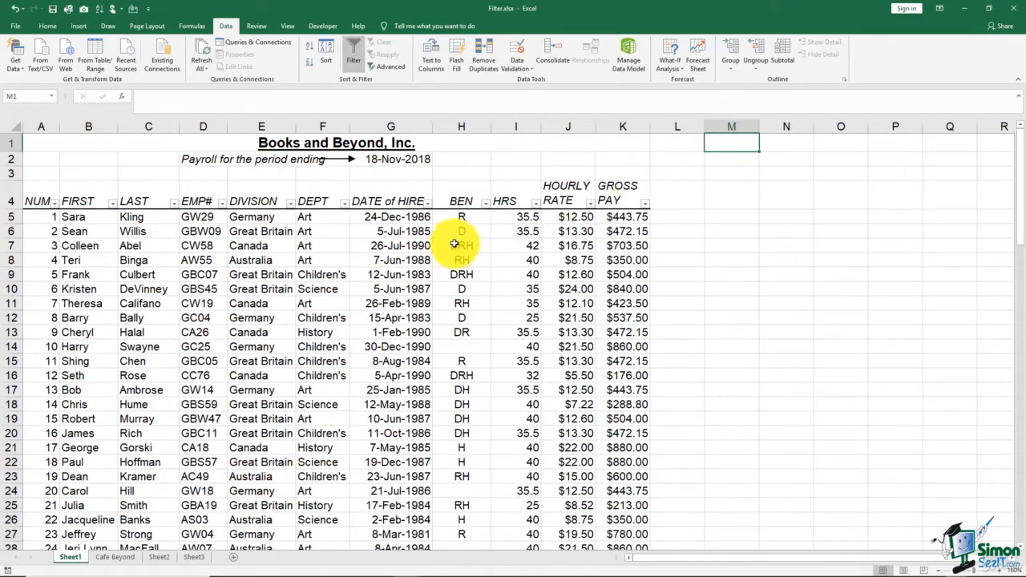
pyautogui.click(323, 195)
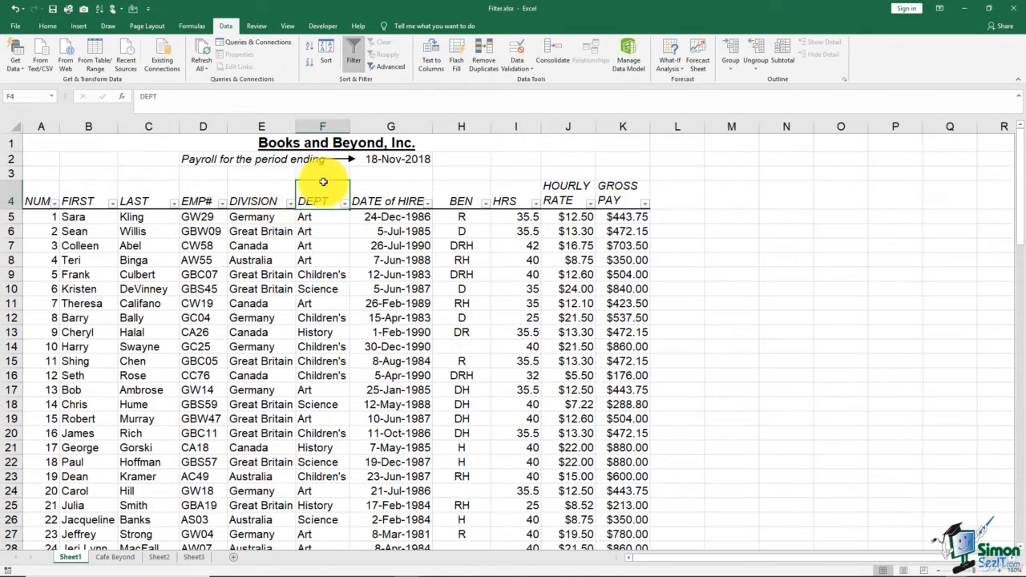
pyautogui.moveTo(325, 182); pyautogui.dragTo(745, 132)
pyautogui.click(271, 191)
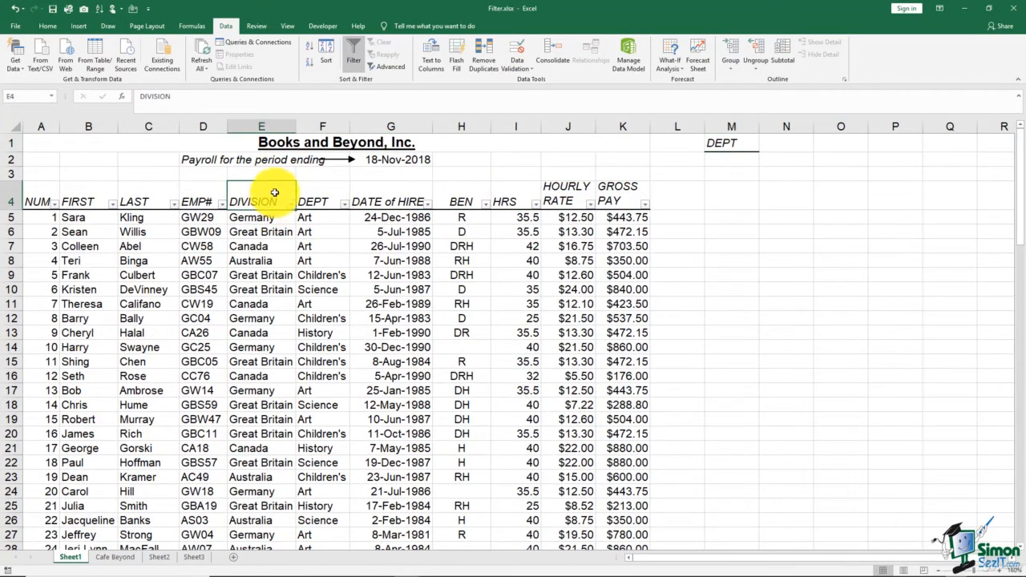
pyautogui.moveTo(273, 186); pyautogui.dragTo(779, 148)
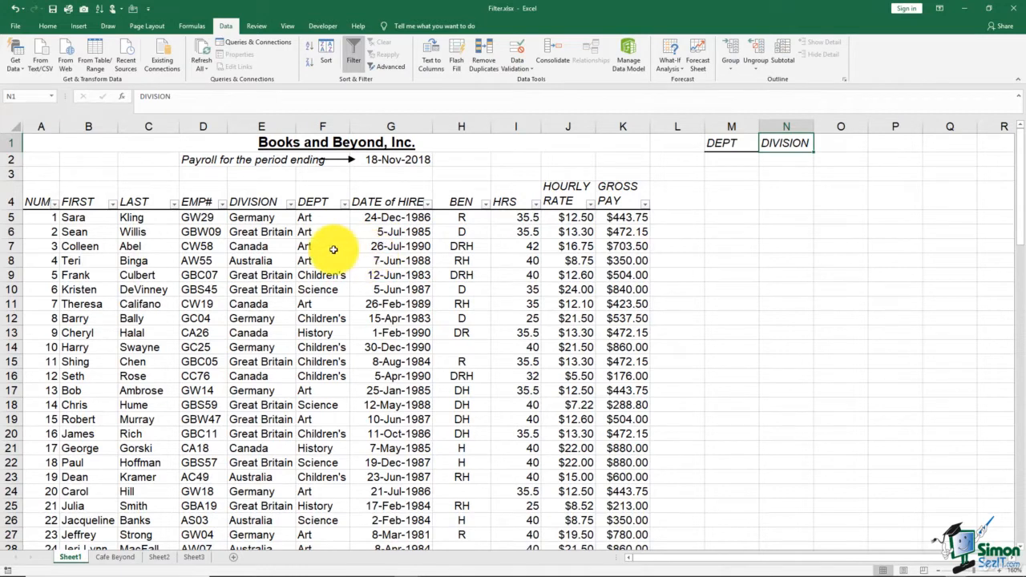
# - Copy Children's and Art from the DEPT column into M2 and M3 as criteria values
pyautogui.click(327, 275)
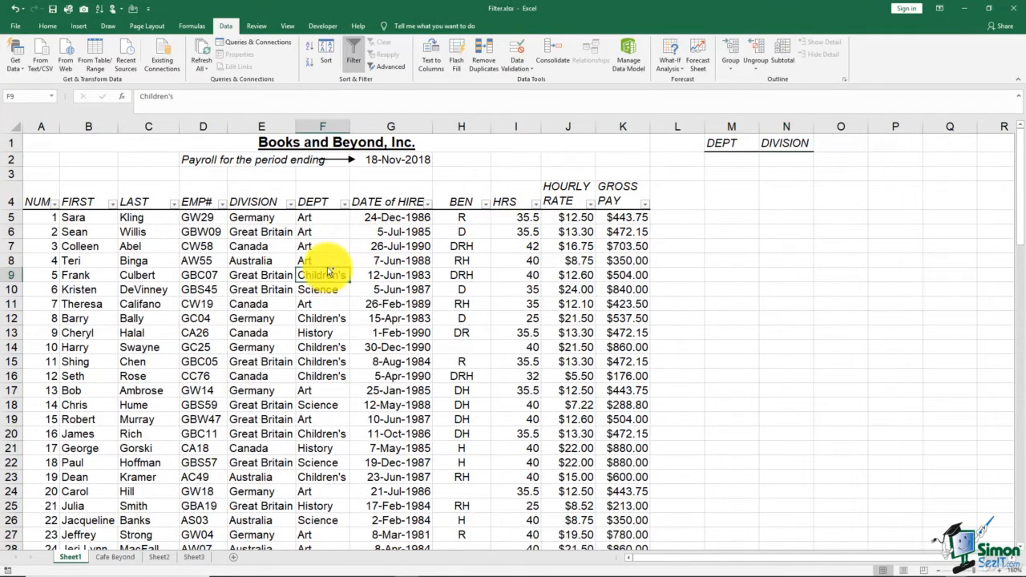
pyautogui.moveTo(327, 273); pyautogui.dragTo(717, 161)
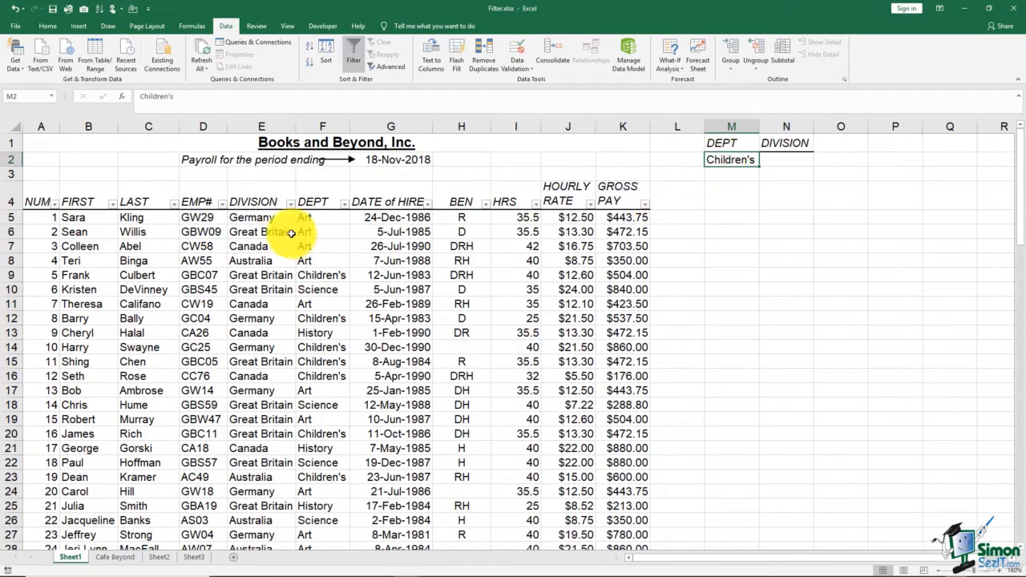
pyautogui.click(317, 218)
pyautogui.moveTo(324, 224); pyautogui.dragTo(731, 175)
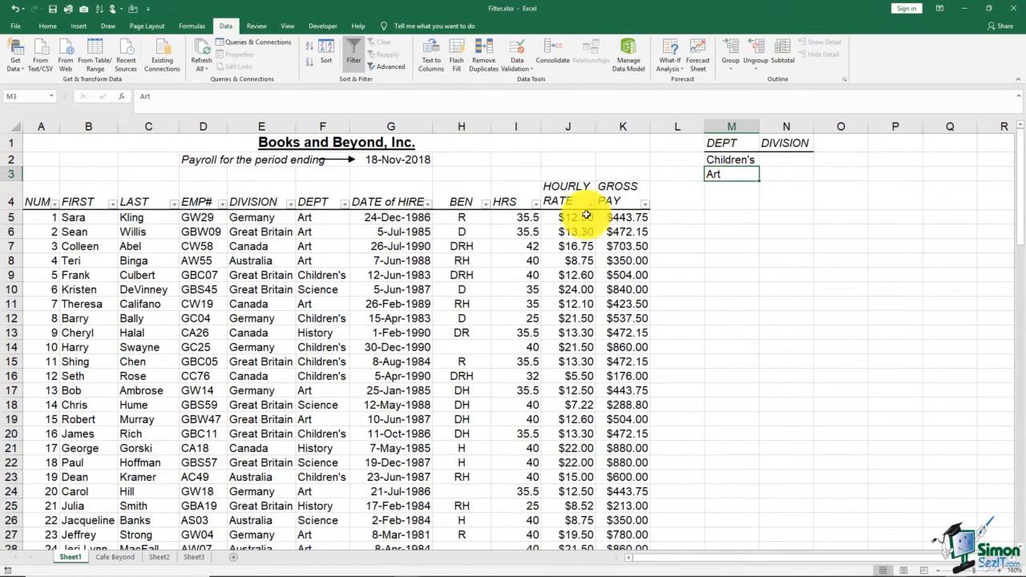
# - Copy Australia and Germany from the DIVISION column into N2 and N3 as criteria values
pyautogui.click(285, 255)
pyautogui.moveTo(284, 255); pyautogui.dragTo(784, 165)
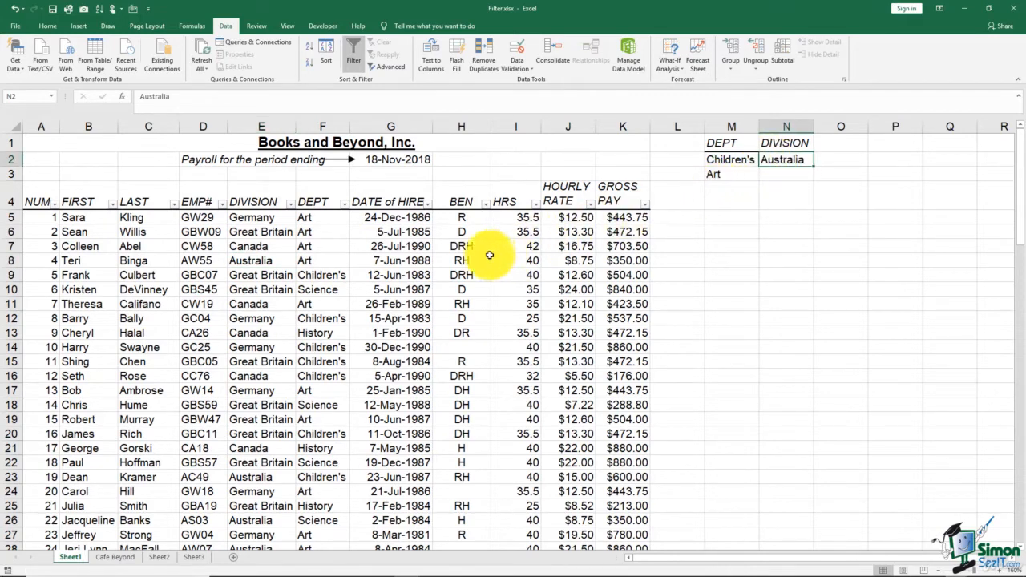
pyautogui.click(264, 320)
pyautogui.moveTo(283, 316); pyautogui.dragTo(783, 175)
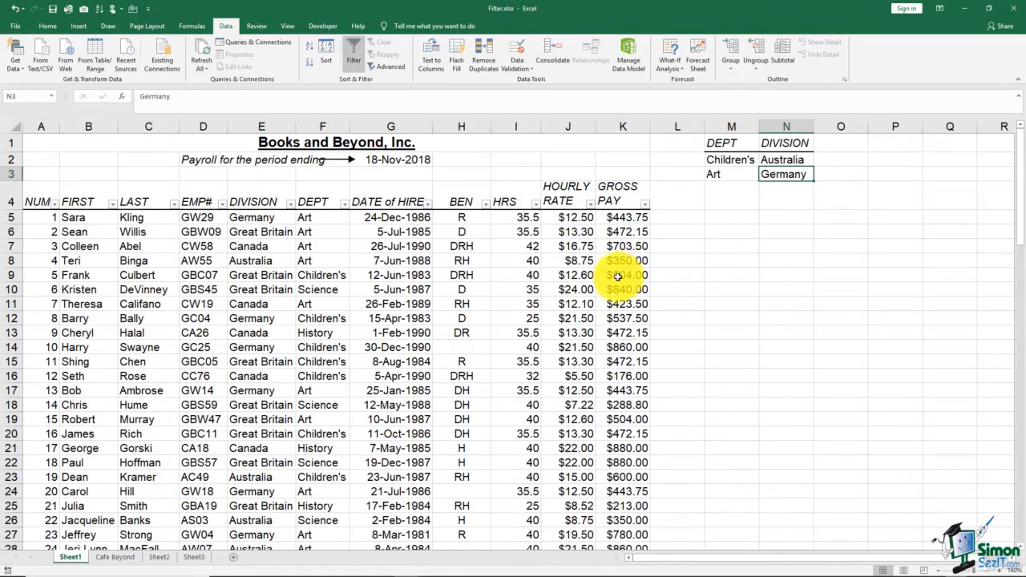
# - Apply an Advanced Filter in place on the payroll list using M1:N3 as the criteria range
pyautogui.click(405, 289)
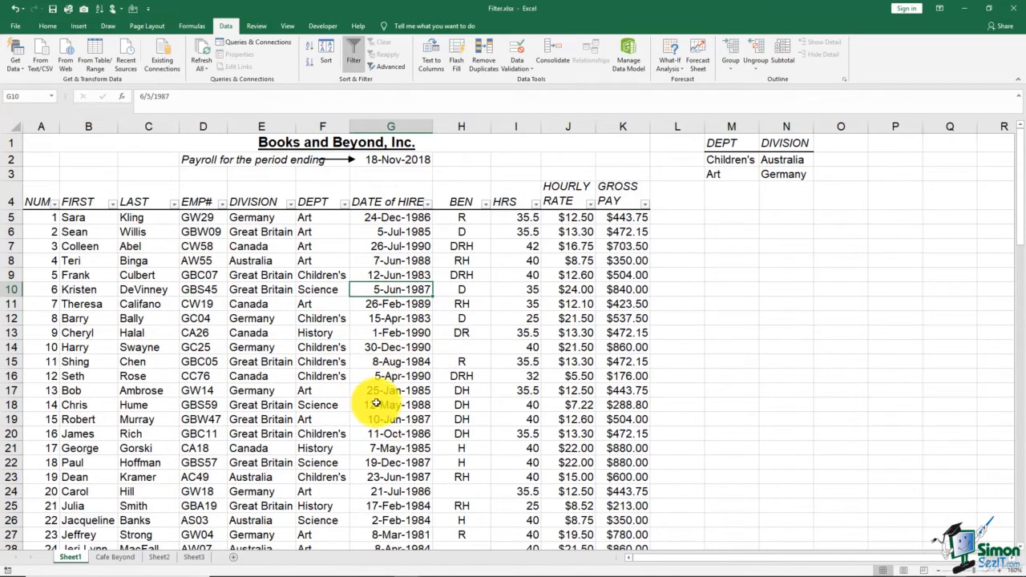
pyautogui.click(744, 170)
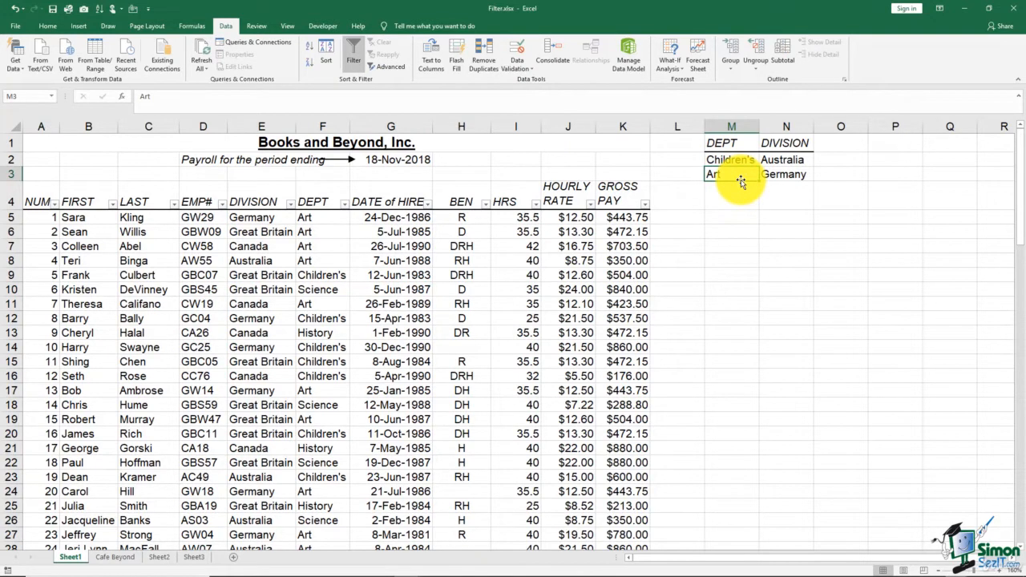
pyautogui.click(403, 290)
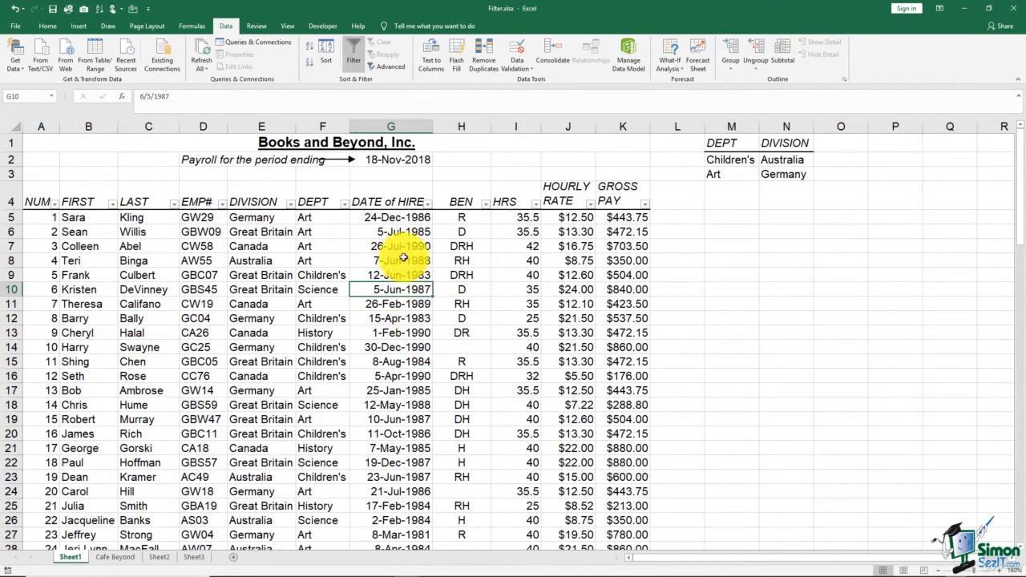
pyautogui.click(391, 71)
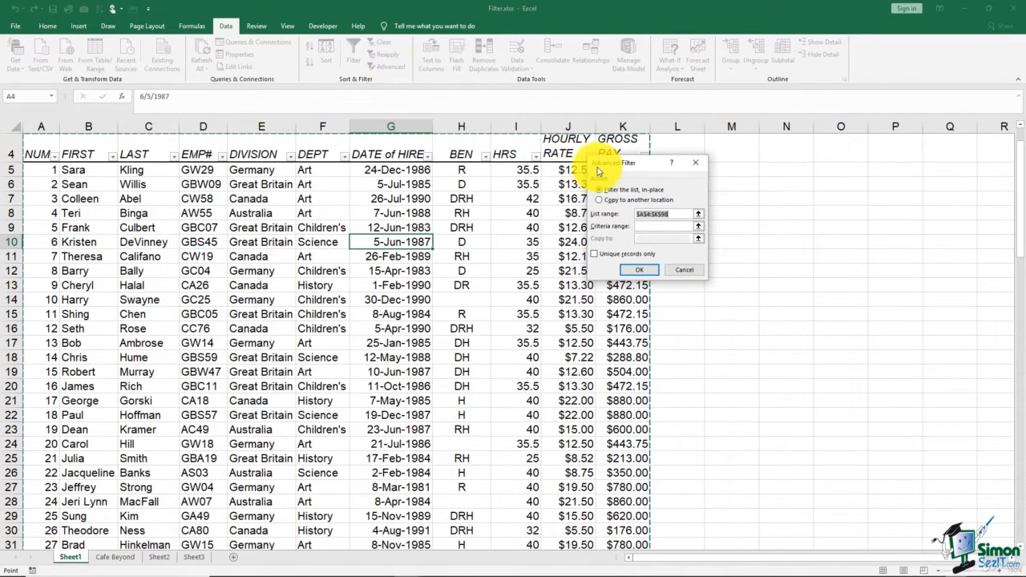
pyautogui.moveTo(604, 167); pyautogui.dragTo(692, 163)
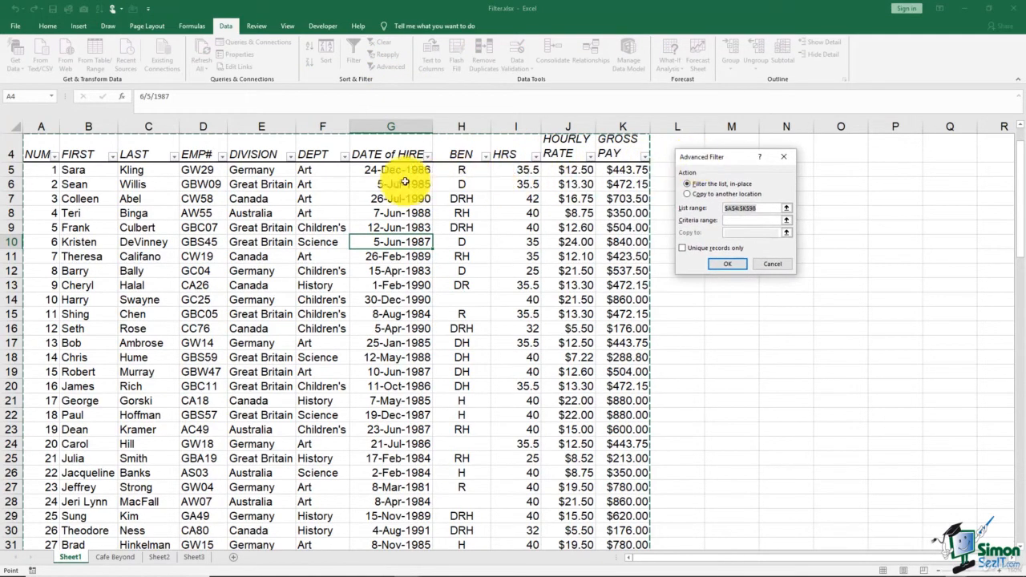
pyautogui.click(706, 221)
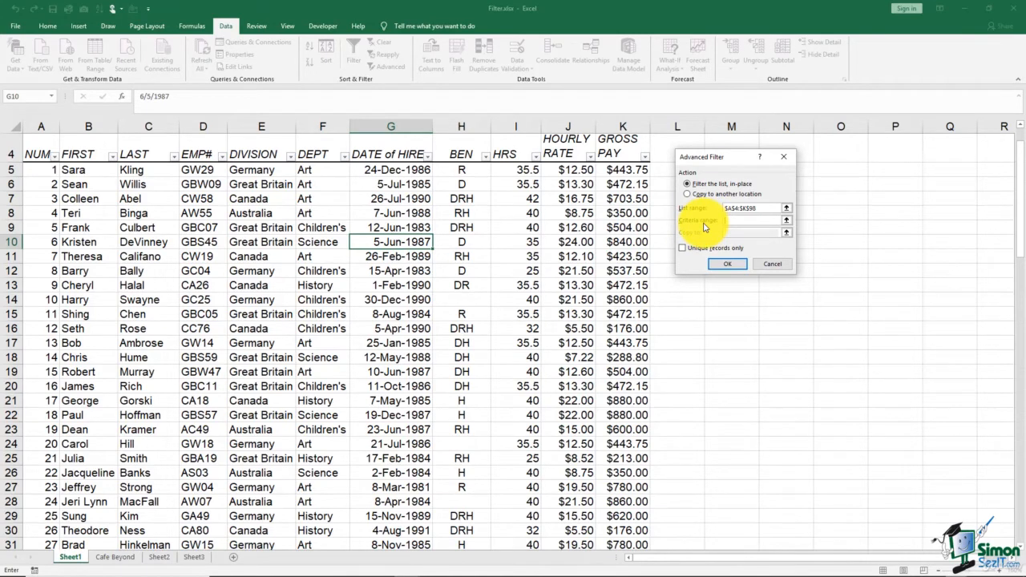
pyautogui.scroll(1, 704, 227)
pyautogui.moveTo(709, 161); pyautogui.dragTo(721, 249)
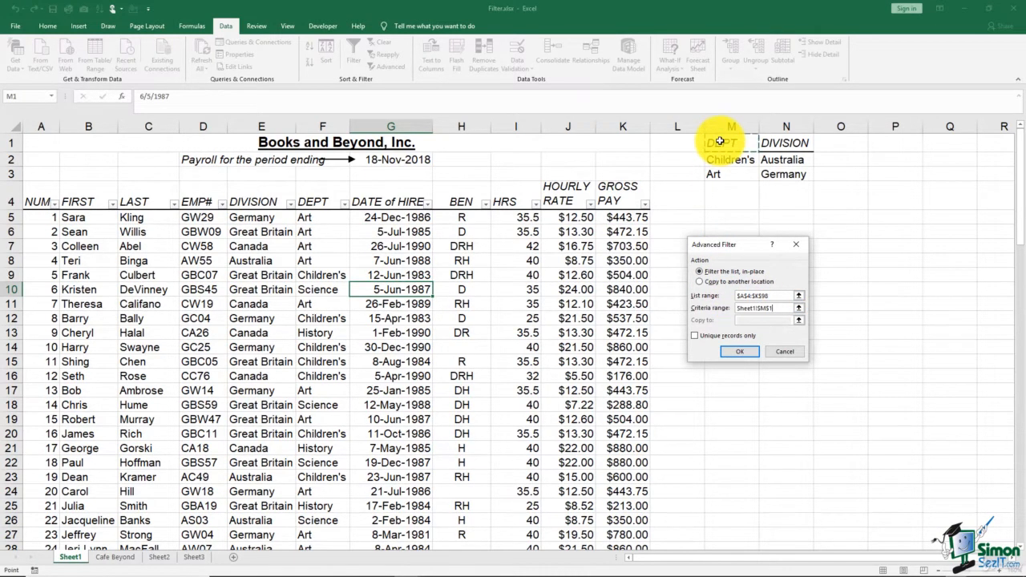
pyautogui.moveTo(721, 141); pyautogui.dragTo(768, 172)
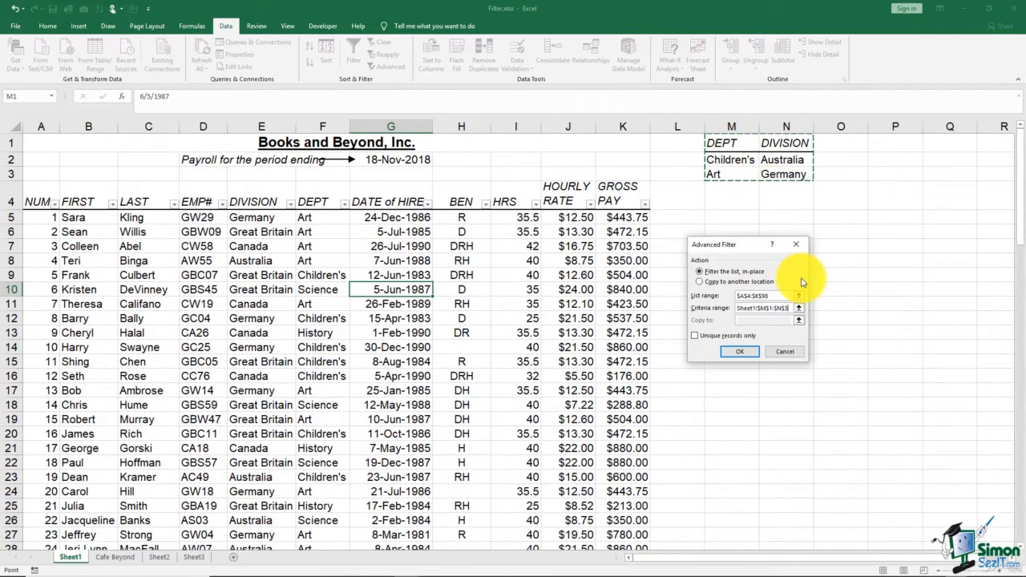
pyautogui.click(737, 352)
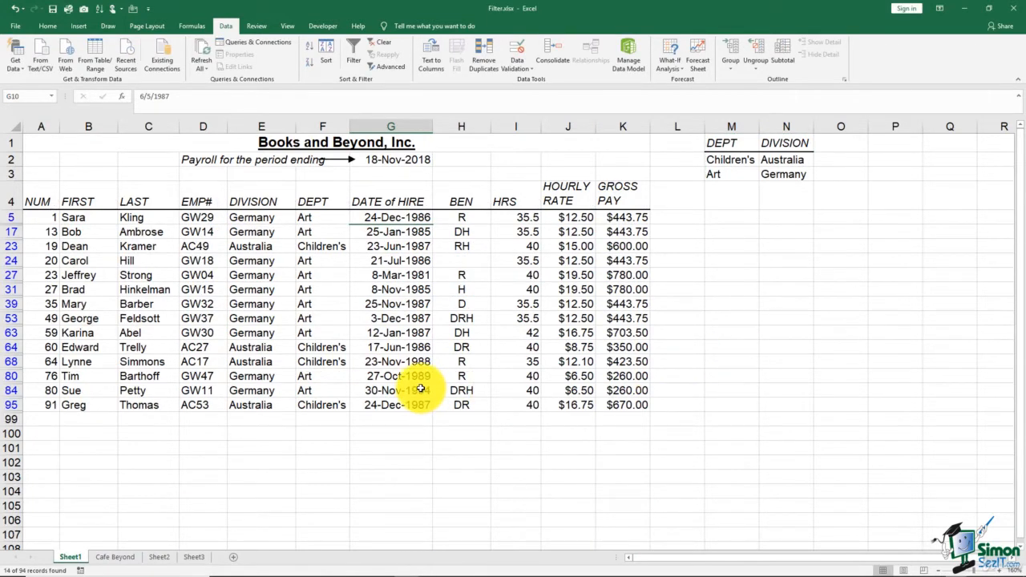
# - Sort the filtered rows A to Z by DEPT and highlight the Germany Art and Australia Children's groups
pyautogui.click(315, 232)
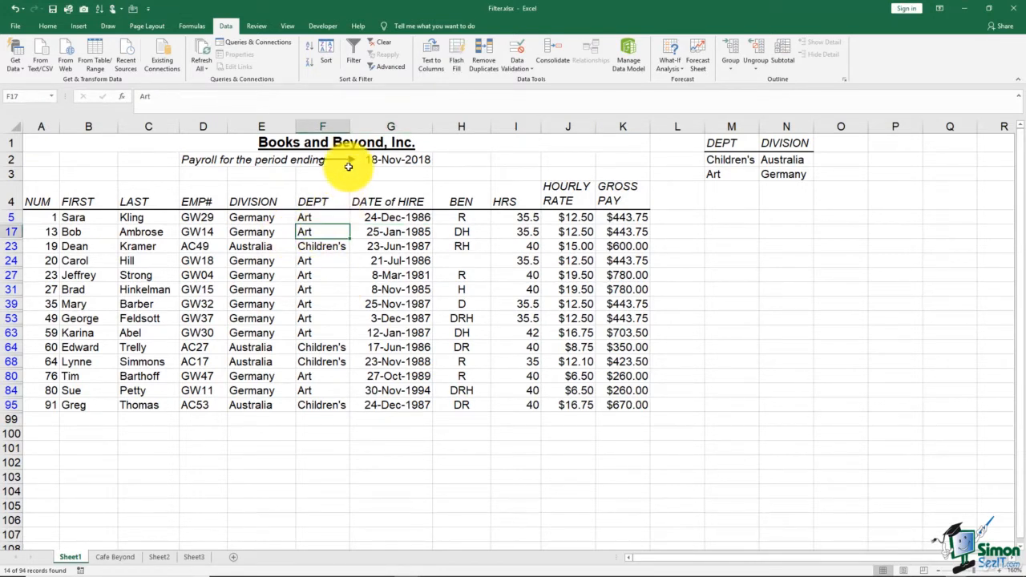
pyautogui.click(310, 45)
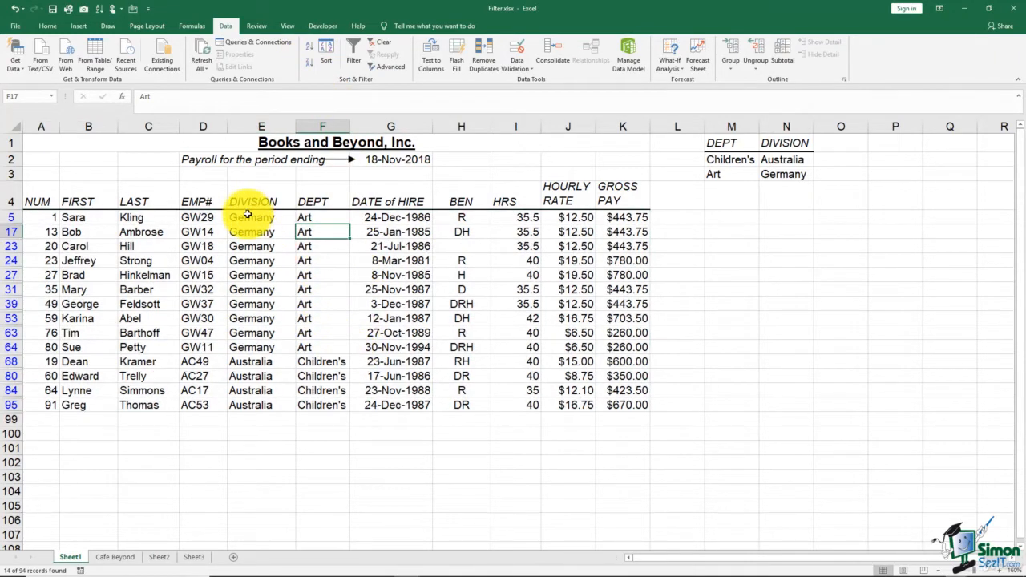
pyautogui.moveTo(250, 218); pyautogui.dragTo(337, 348)
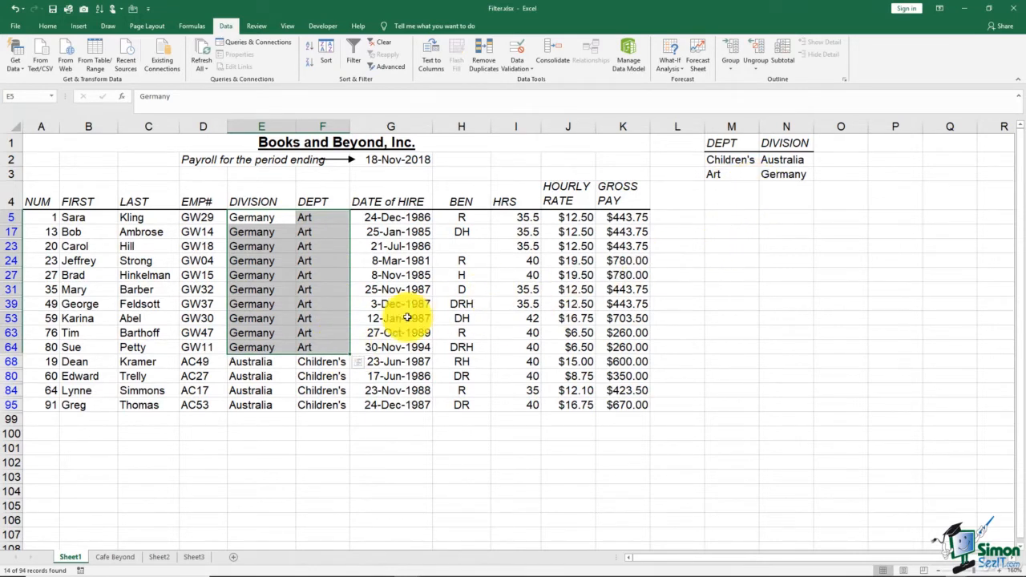
pyautogui.click(265, 362)
pyautogui.moveTo(264, 362); pyautogui.dragTo(315, 403)
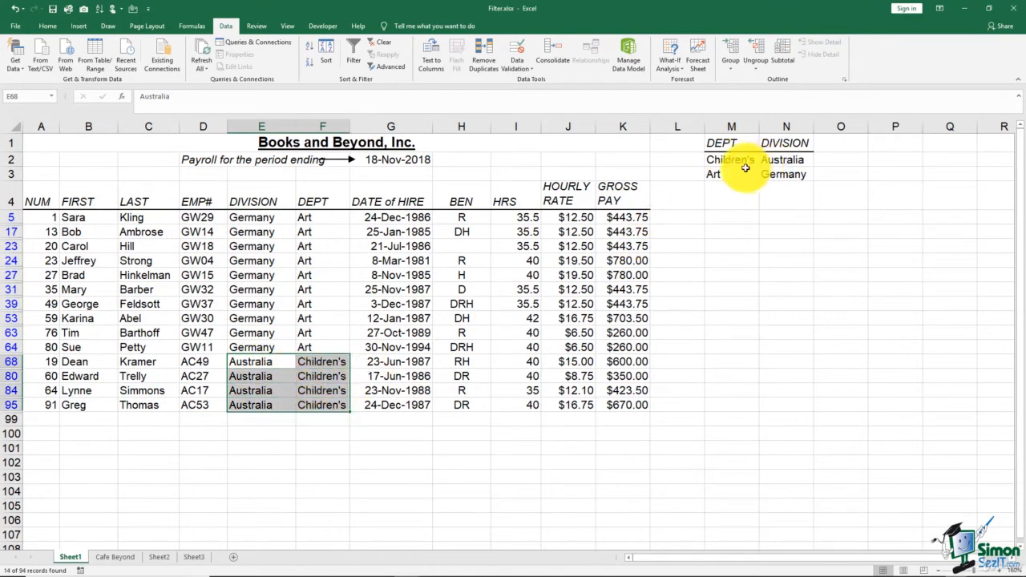
pyautogui.click(418, 305)
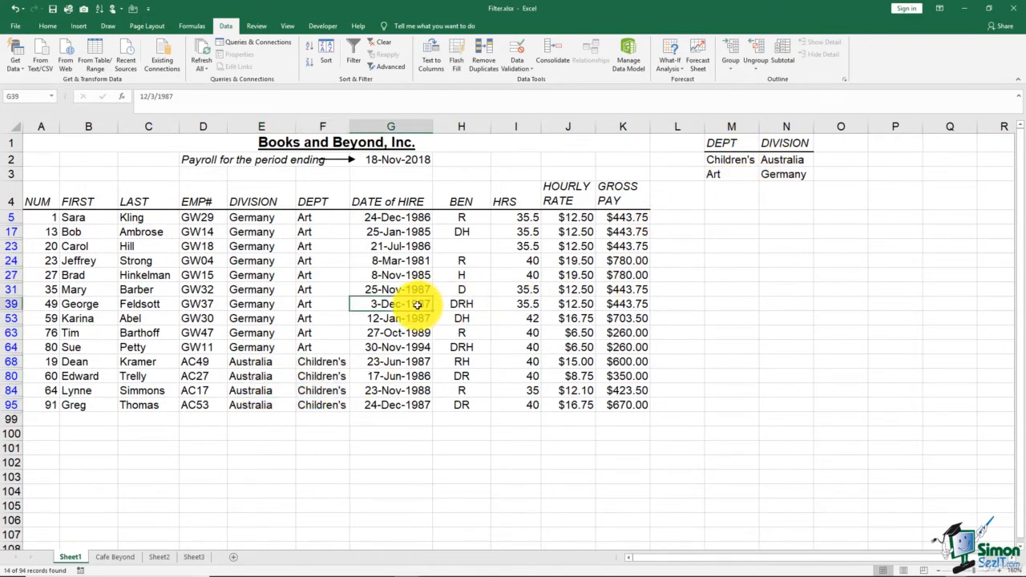